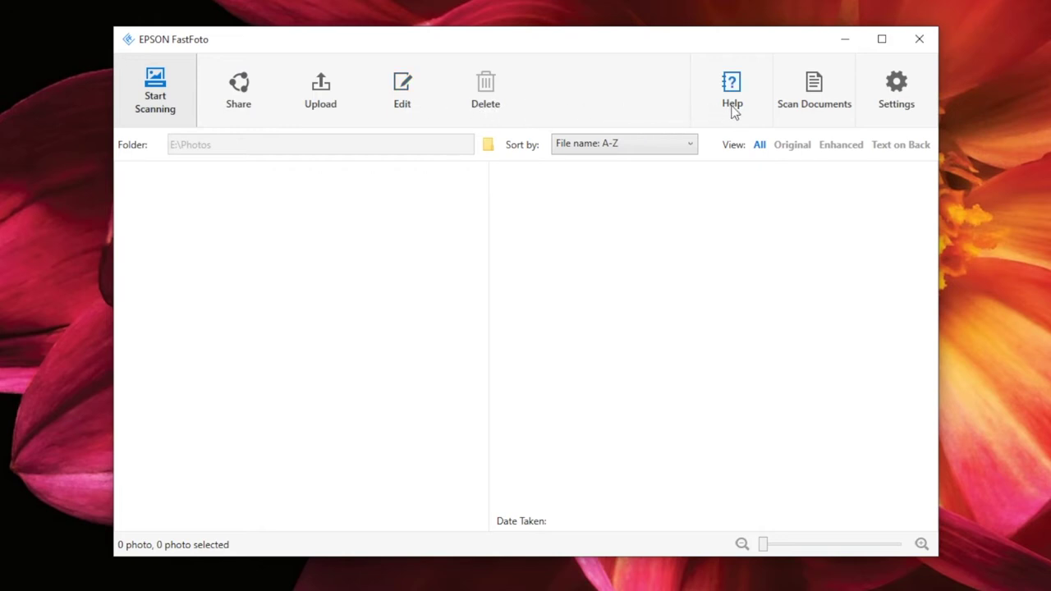
In the settings, browse for the save location and create a new folder named Photos on the exFAT (E:) drive
{"action": "left_click", "coordinate": [895, 94]}
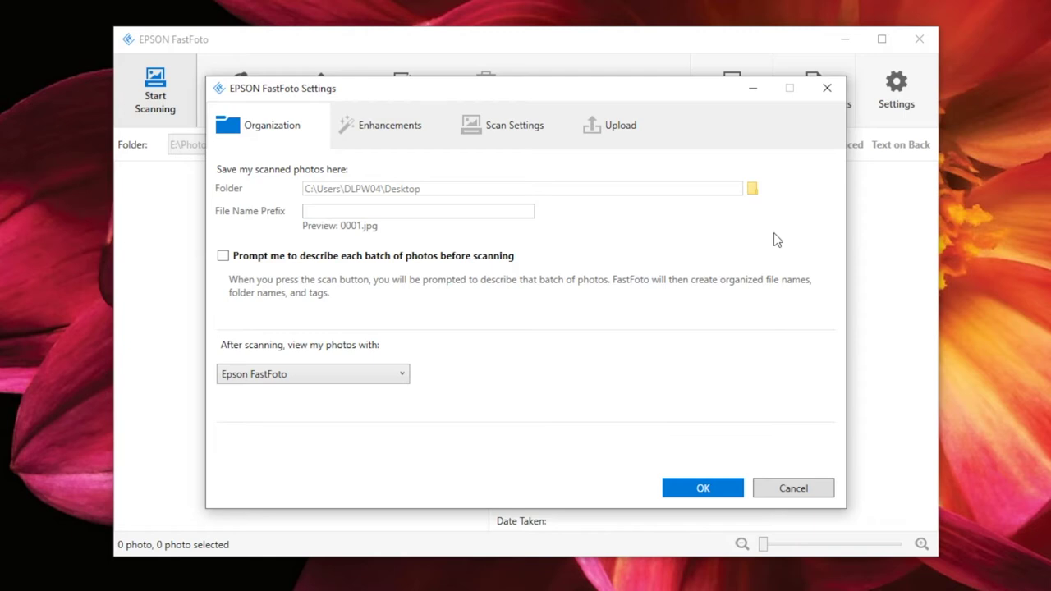
{"action": "left_click", "coordinate": [753, 191]}
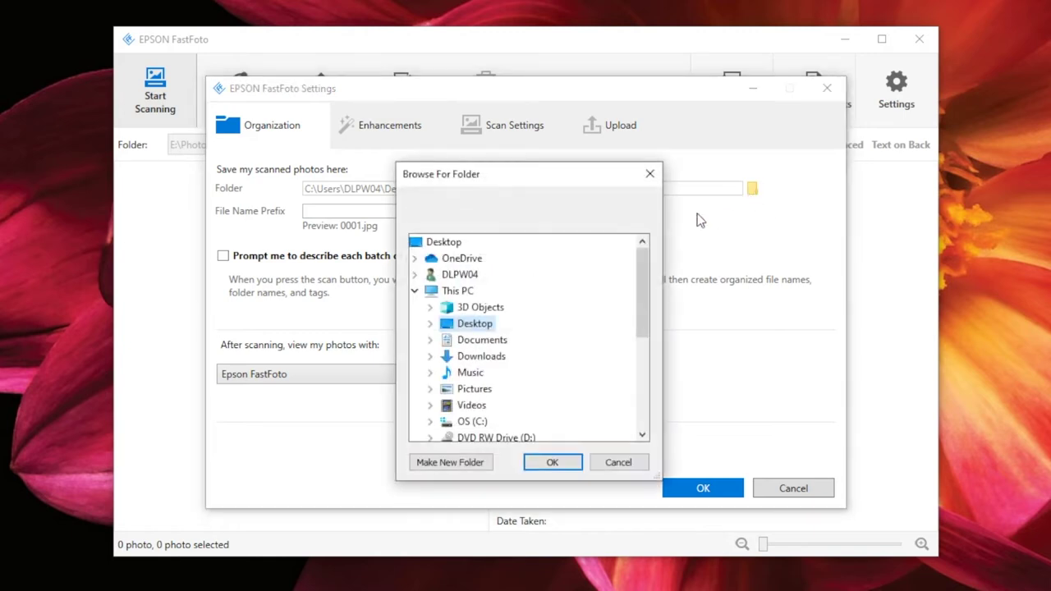
{"action": "scroll", "coordinate": [535, 337], "scroll_direction": "down", "scroll_amount": 2}
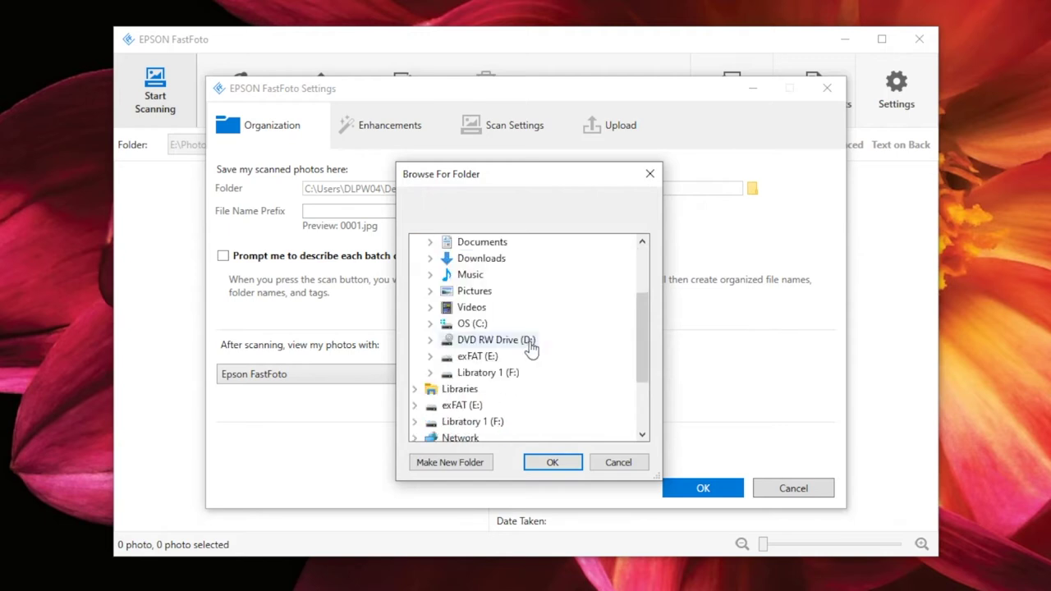
{"action": "left_click", "coordinate": [474, 359]}
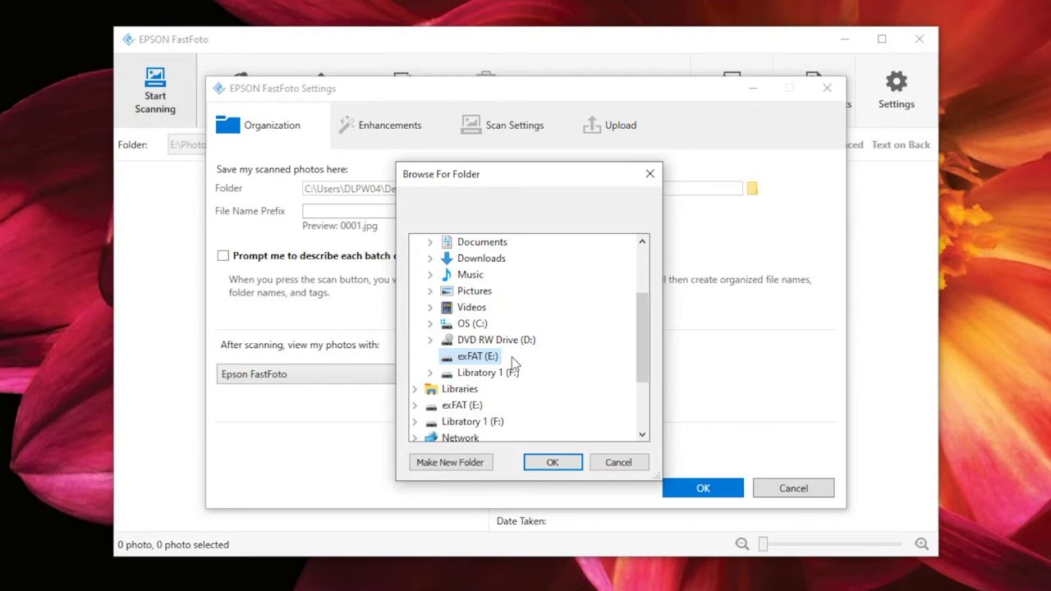
{"action": "right_click", "coordinate": [491, 359]}
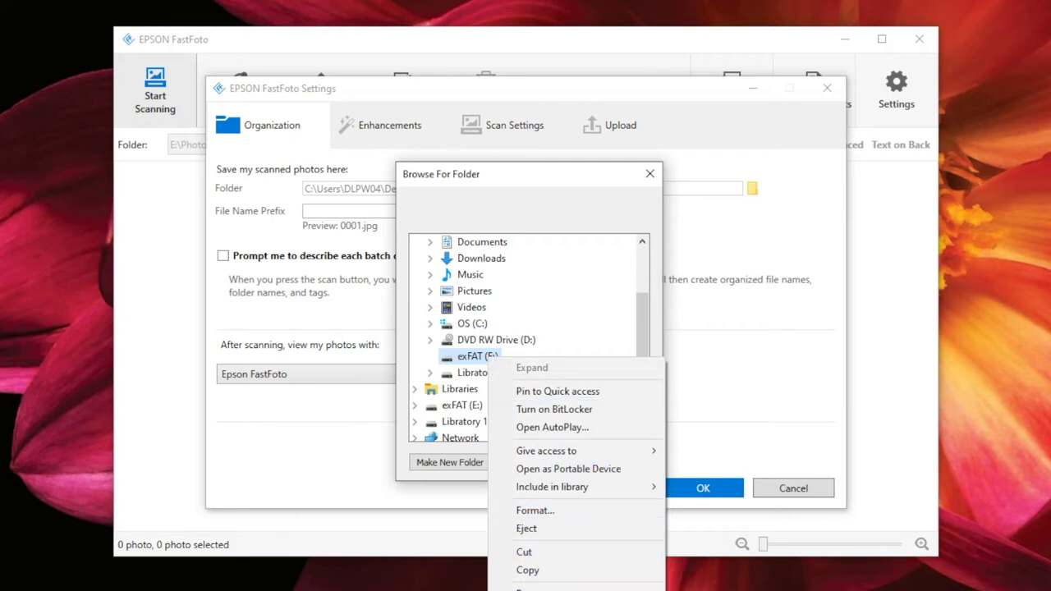
{"action": "key", "text": "w"}
{"action": "key", "text": "f"}
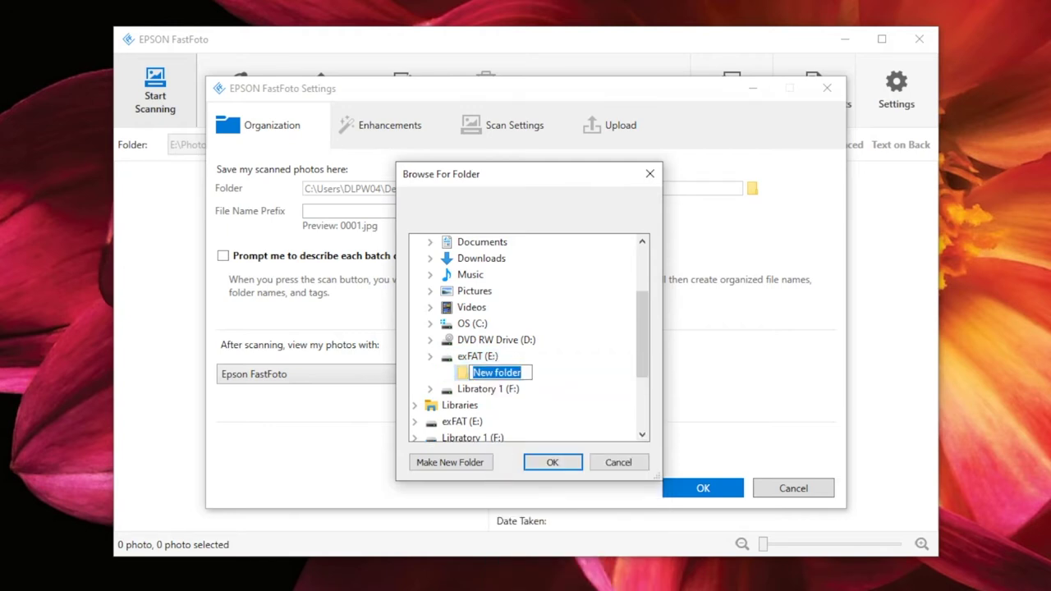
{"action": "type", "text": "Photos"}
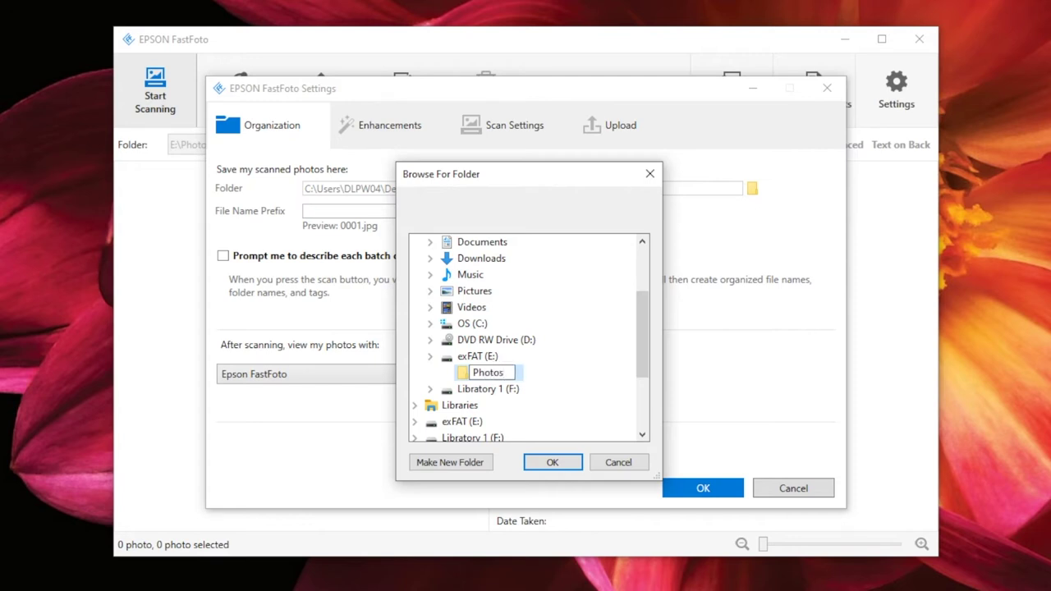
{"action": "key", "text": "Return"}
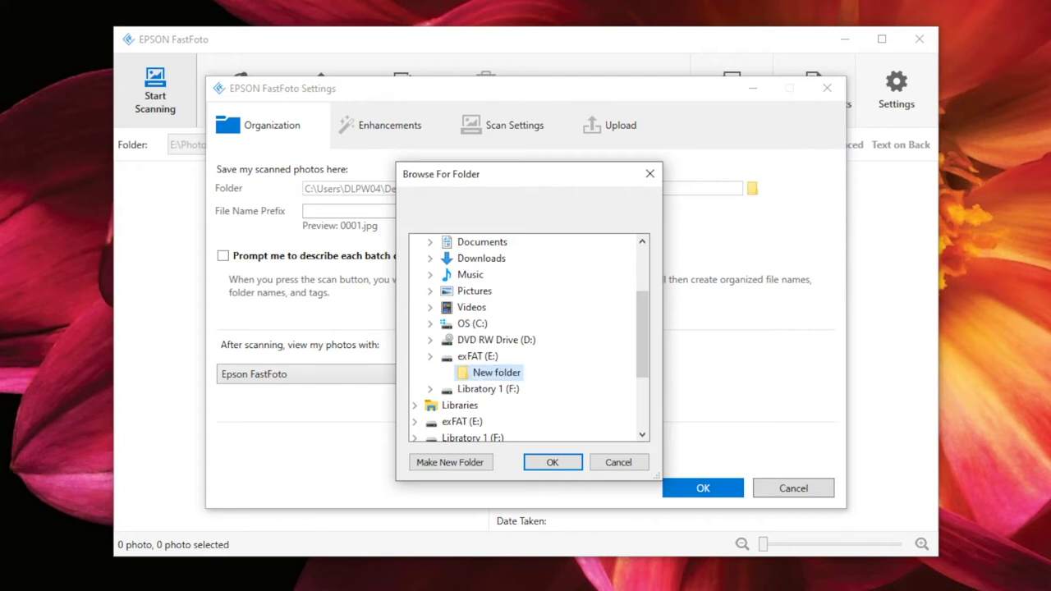
Choose the Photos folder on the exFAT (E:) drive as the save location for scanned photos
{"action": "left_click", "coordinate": [479, 356]}
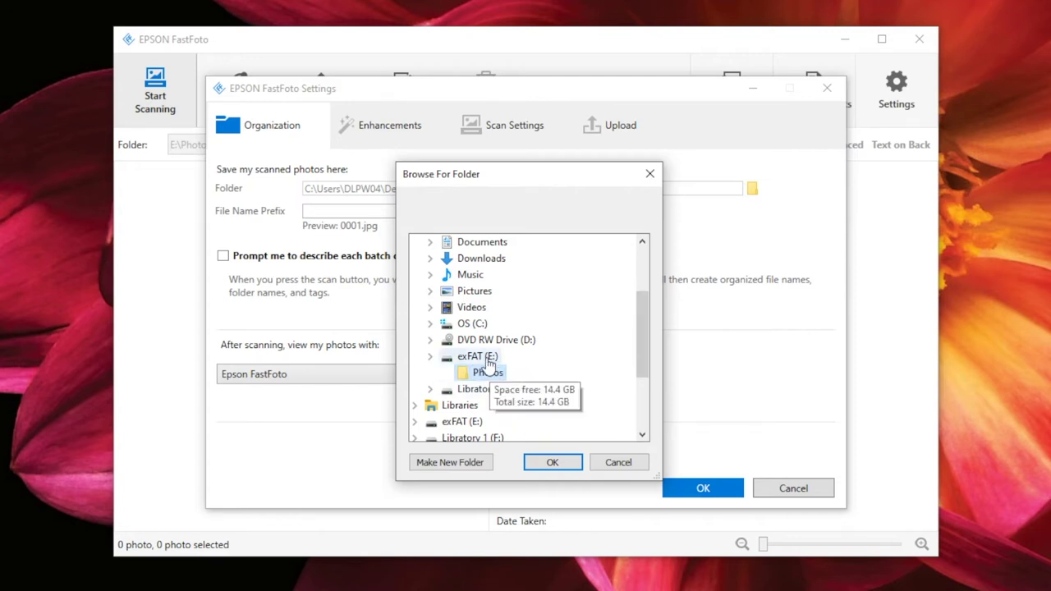
{"action": "left_click", "coordinate": [488, 374]}
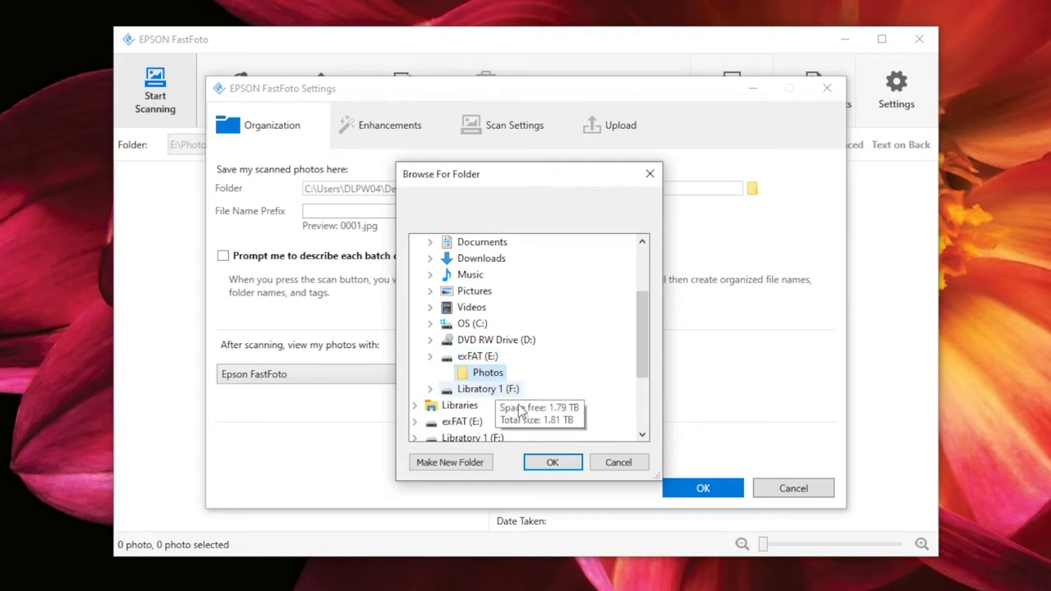
{"action": "left_click", "coordinate": [547, 465]}
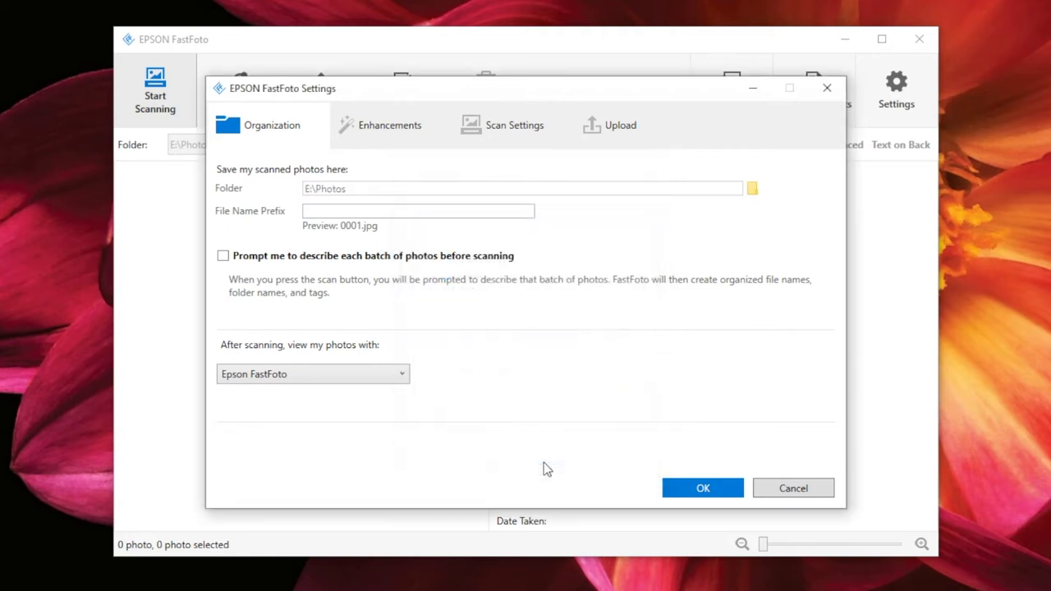
Set the file name prefix to Mom 1982 and enable the prompt to describe each batch before scanning
{"action": "left_click", "coordinate": [377, 211]}
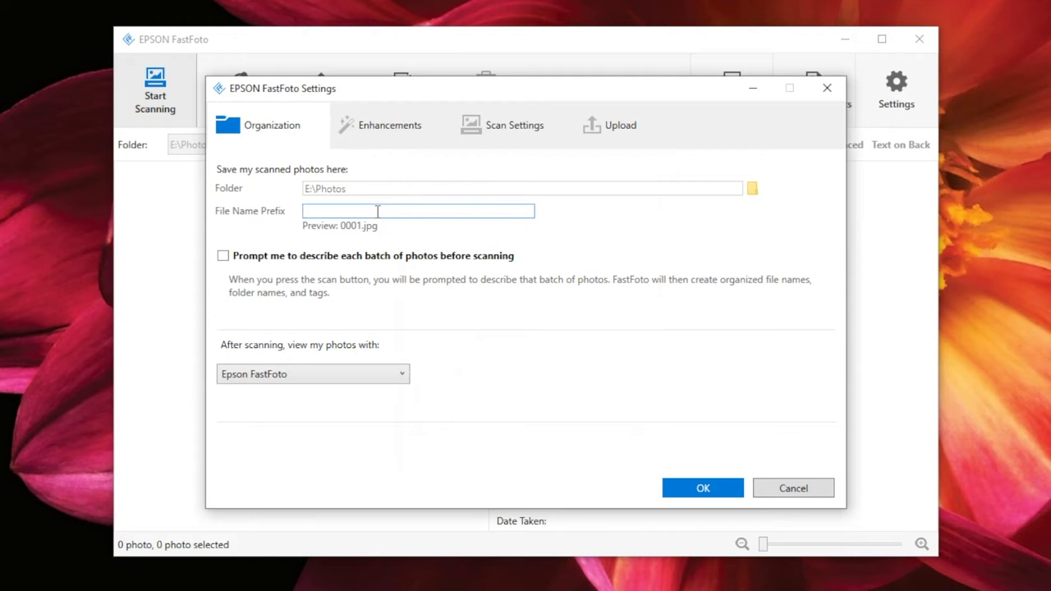
{"action": "type", "text": "Mom 198"}
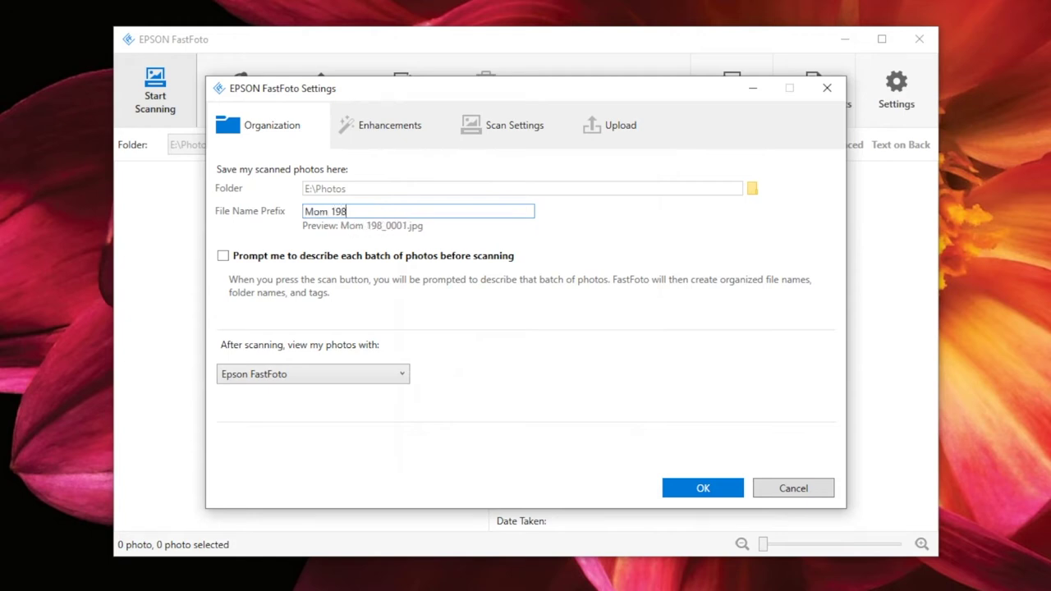
{"action": "type", "text": "2"}
{"action": "left_click", "coordinate": [224, 256]}
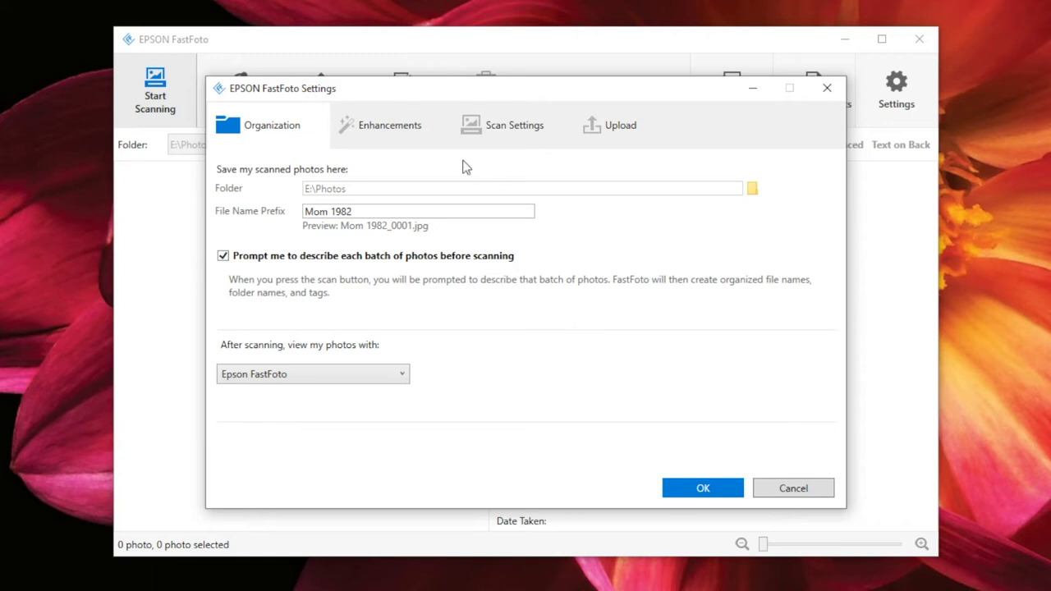
Enable the Auto Enhance, Remove Red Eye and Restore Faded Colors enhancements for all scans
{"action": "left_click", "coordinate": [387, 129]}
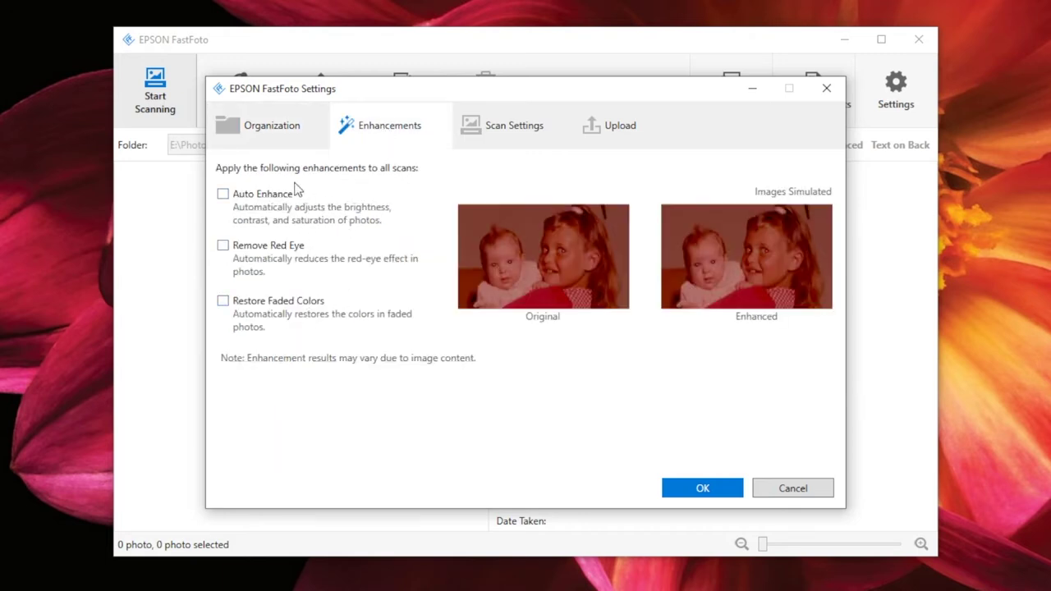
{"action": "left_click", "coordinate": [223, 195]}
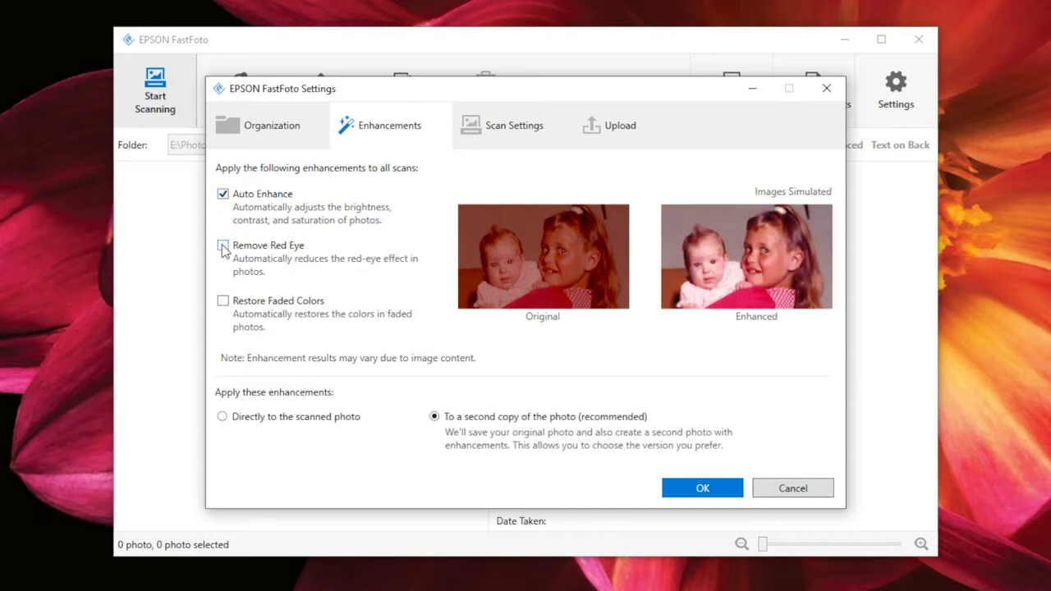
{"action": "left_click", "coordinate": [224, 303]}
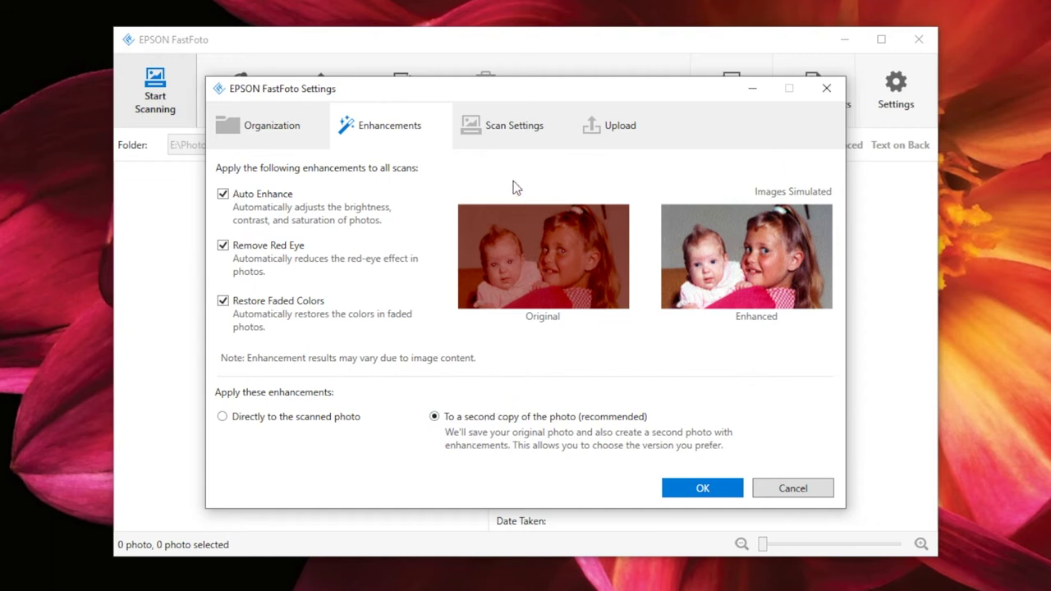
Configure scanning at 600 DPI with the back-of-photo level at All, enable Reduce lines and streaks, and apply the settings
{"action": "left_click", "coordinate": [511, 128]}
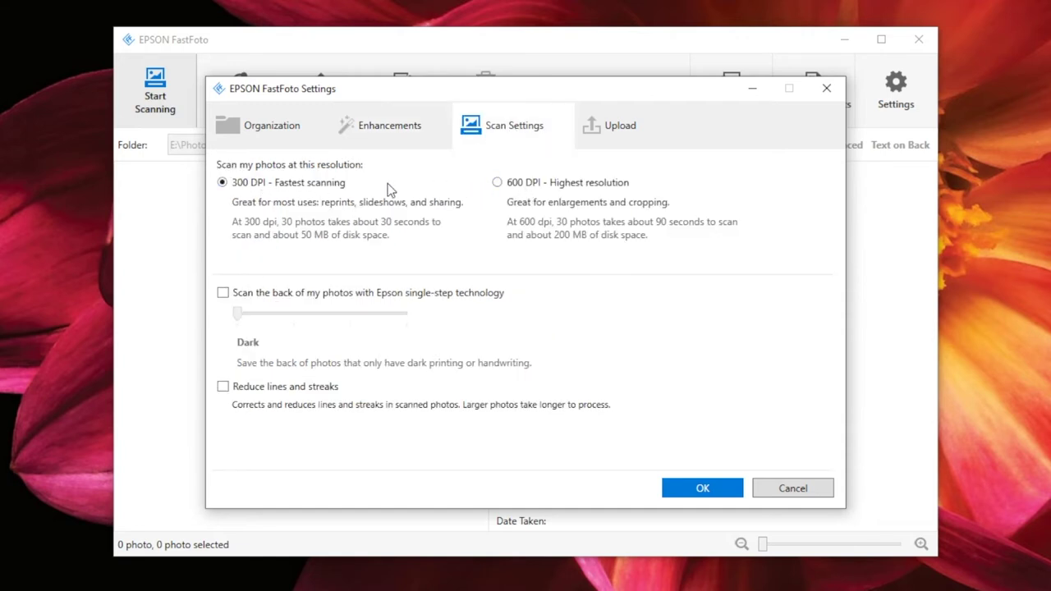
{"action": "left_click", "coordinate": [497, 184]}
{"action": "left_click", "coordinate": [222, 292]}
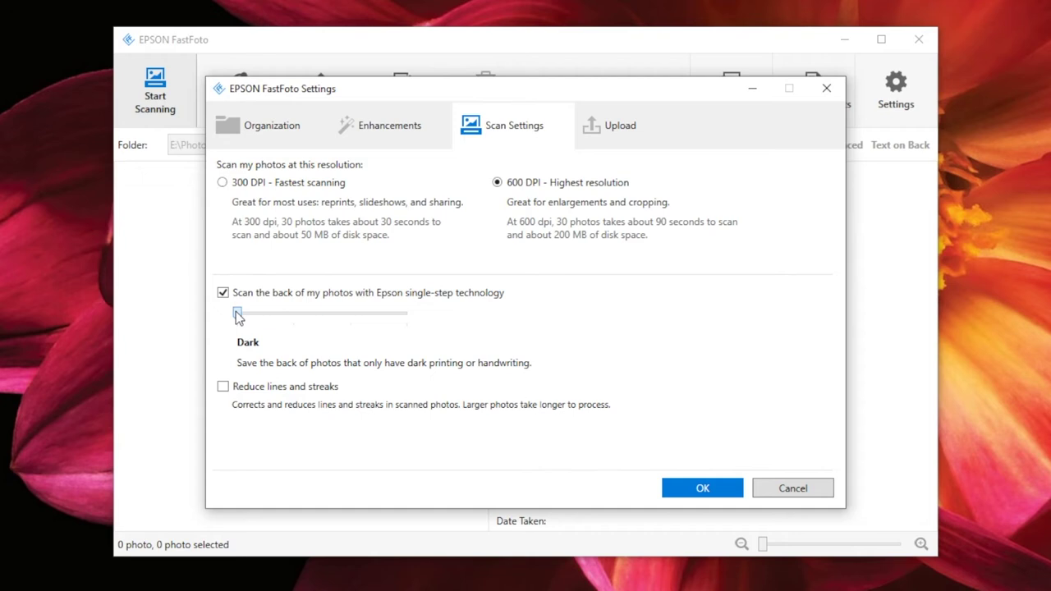
{"action": "left_click_drag", "start_coordinate": [238, 316], "coordinate": [403, 322]}
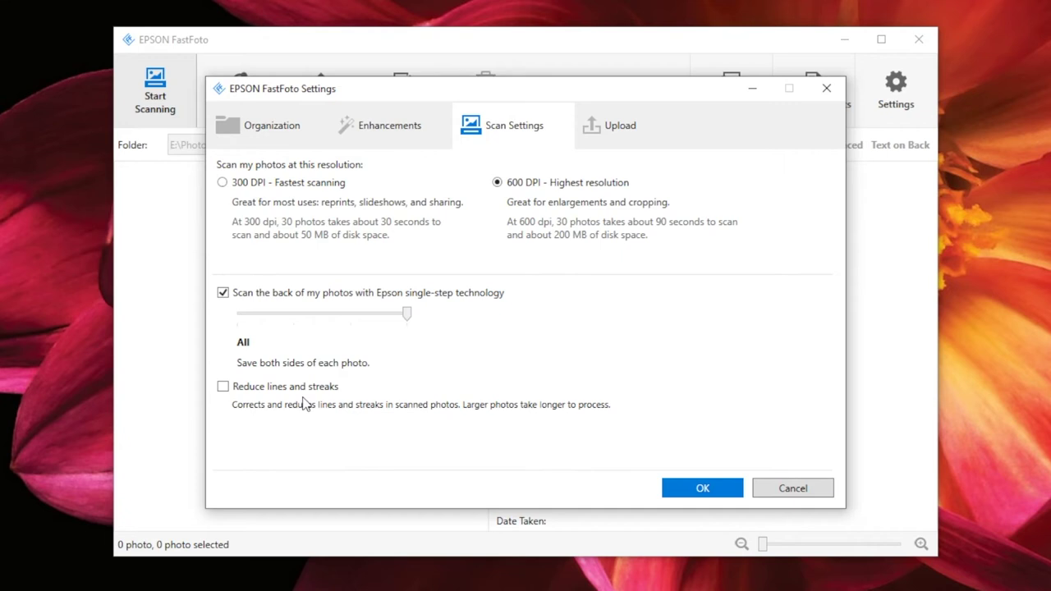
{"action": "left_click", "coordinate": [223, 387]}
{"action": "left_click", "coordinate": [605, 131]}
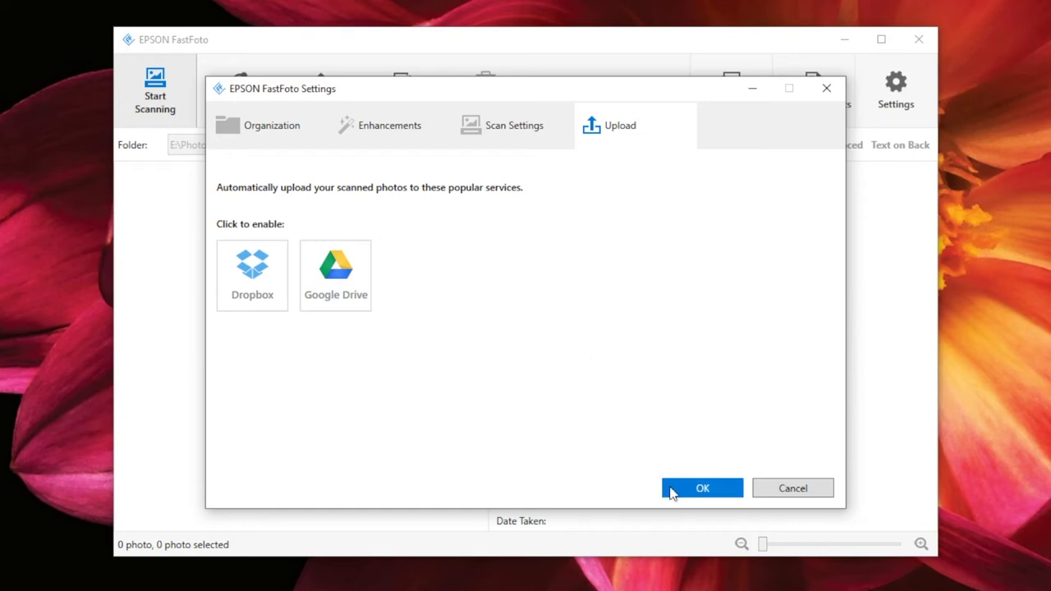
{"action": "left_click", "coordinate": [696, 491]}
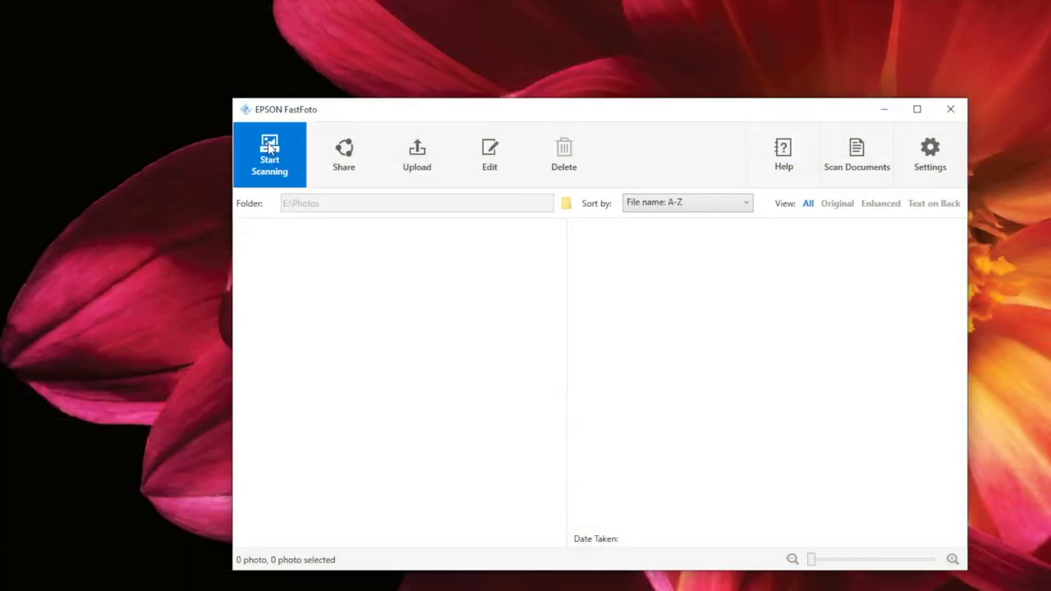
Start a scan batch and describe it with year 1980s, season Spring and subject mom
{"action": "left_click", "coordinate": [277, 160]}
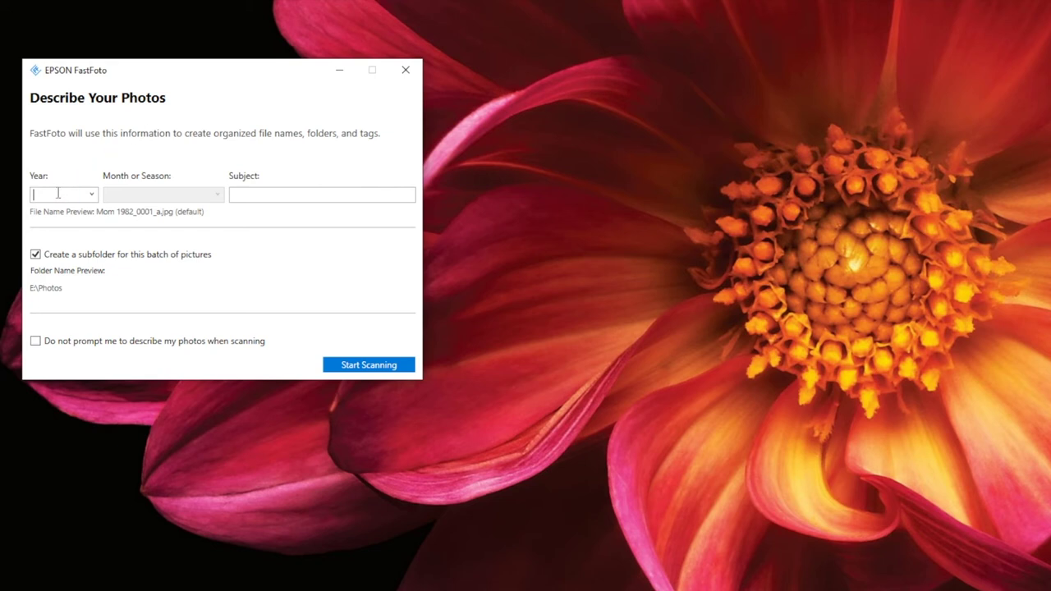
{"action": "type", "text": "1980s"}
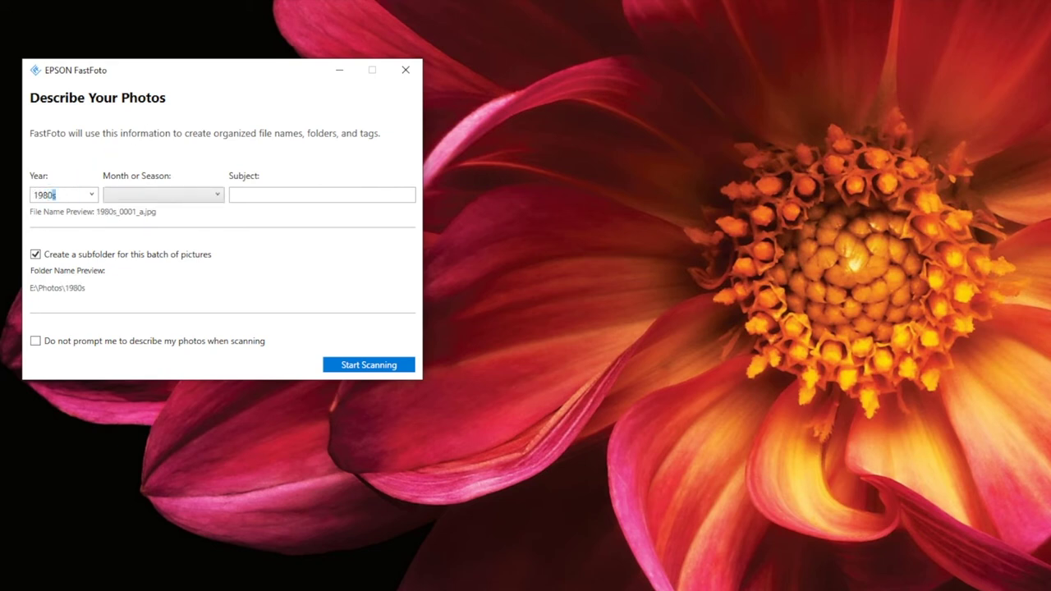
{"action": "left_click", "coordinate": [212, 196]}
{"action": "left_click", "coordinate": [193, 210]}
{"action": "left_click", "coordinate": [242, 193]}
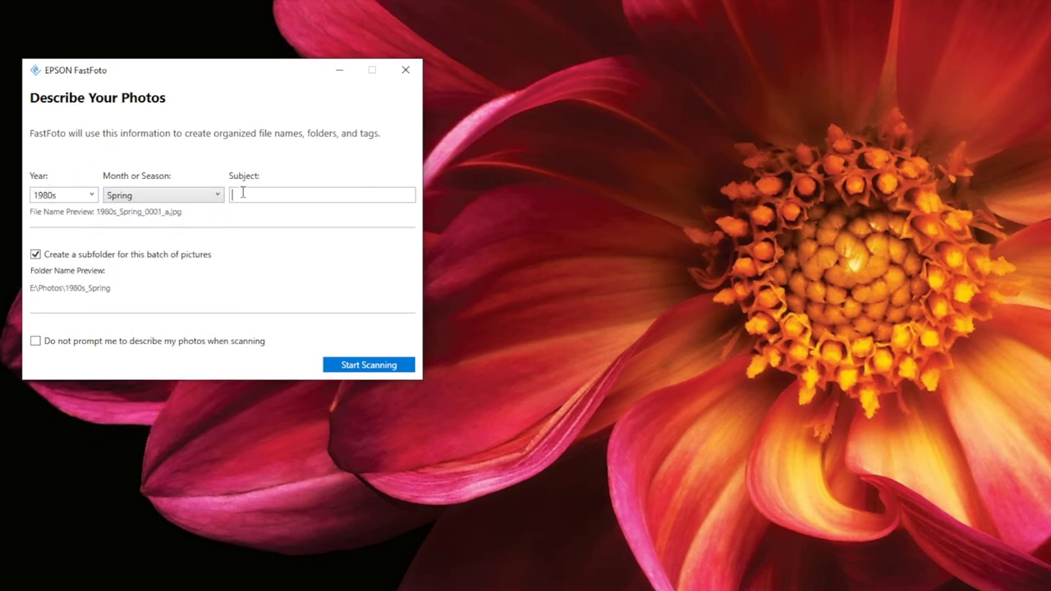
{"action": "type", "text": "mo"}
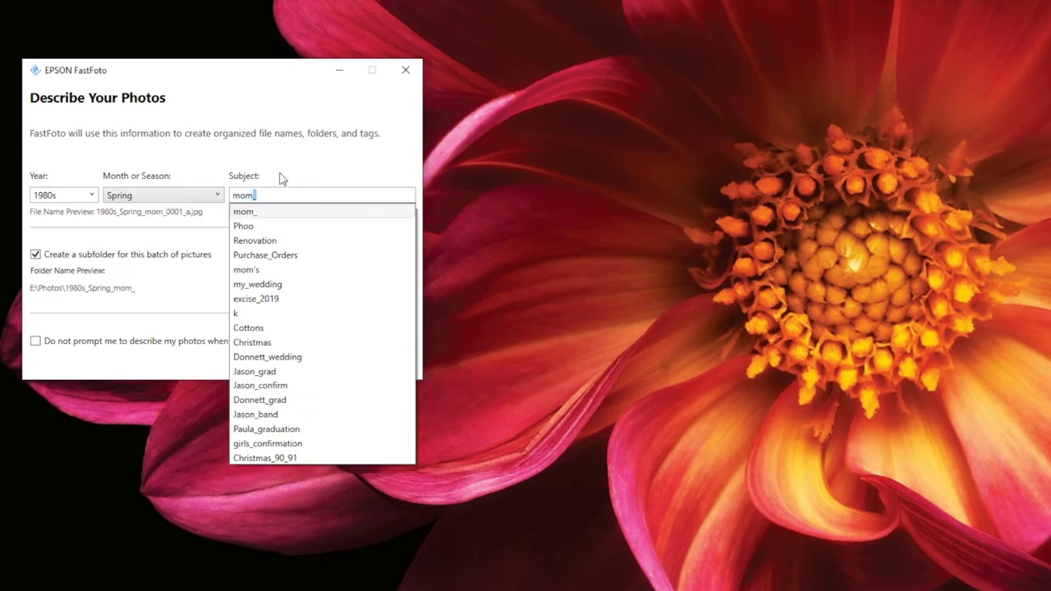
{"action": "type", "text": "m"}
{"action": "key", "text": "Escape"}
Scan the described batch of photos and finish scanning without adding another batch
{"action": "mouse_move", "coordinate": [275, 226]}
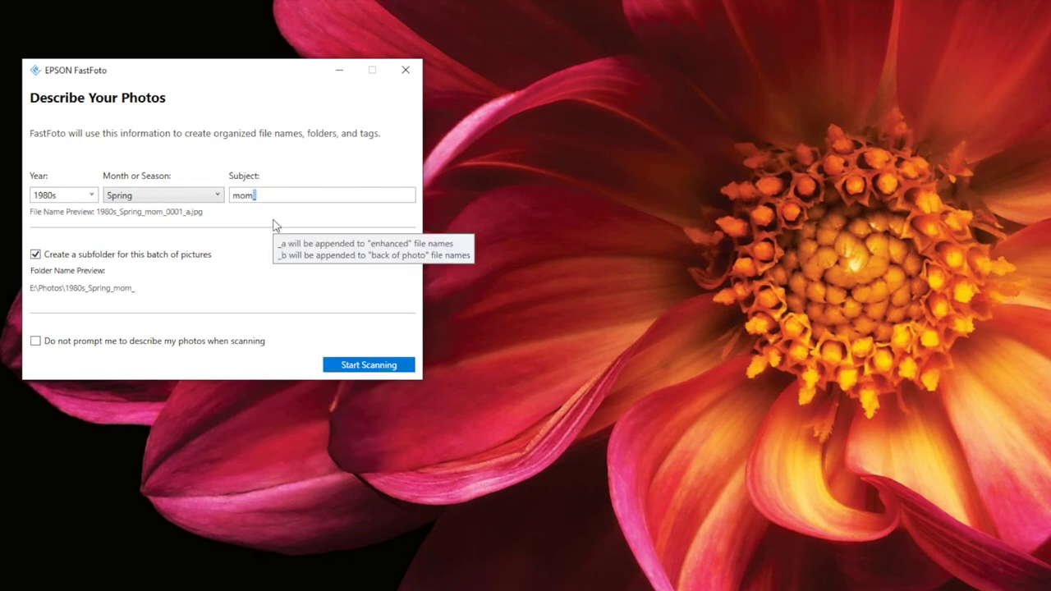
{"action": "left_click", "coordinate": [350, 366]}
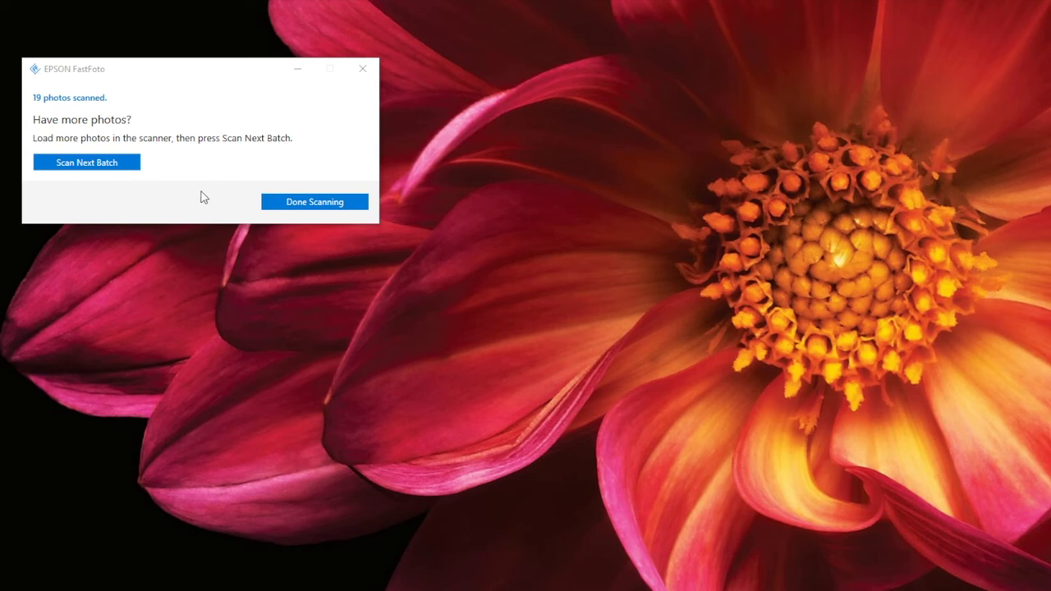
{"action": "left_click", "coordinate": [298, 205]}
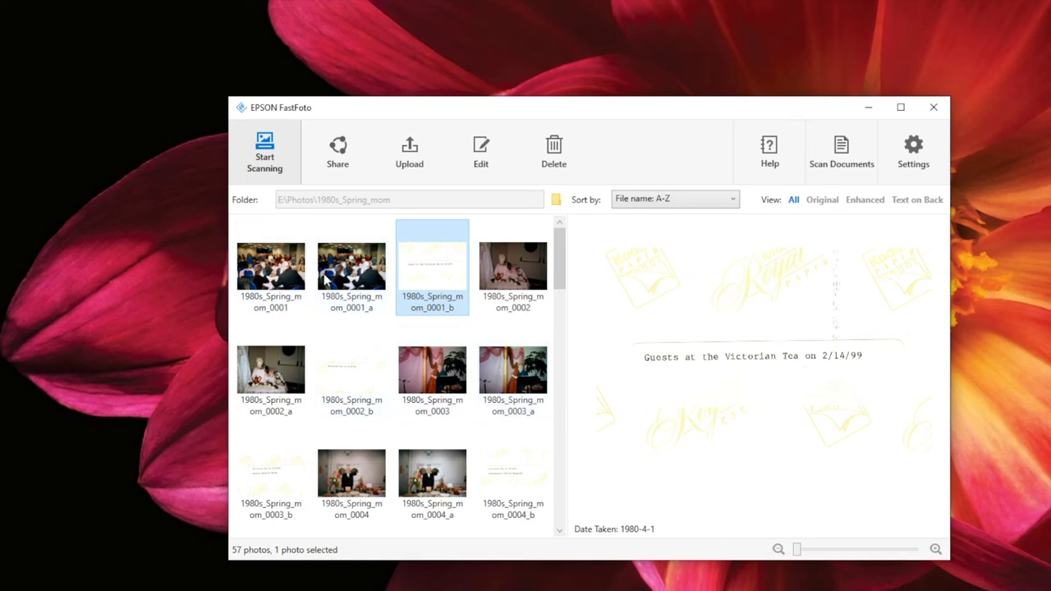
Preview the original, enhanced and back-side scans of the first photo
{"action": "left_click", "coordinate": [290, 279]}
{"action": "left_click", "coordinate": [346, 286]}
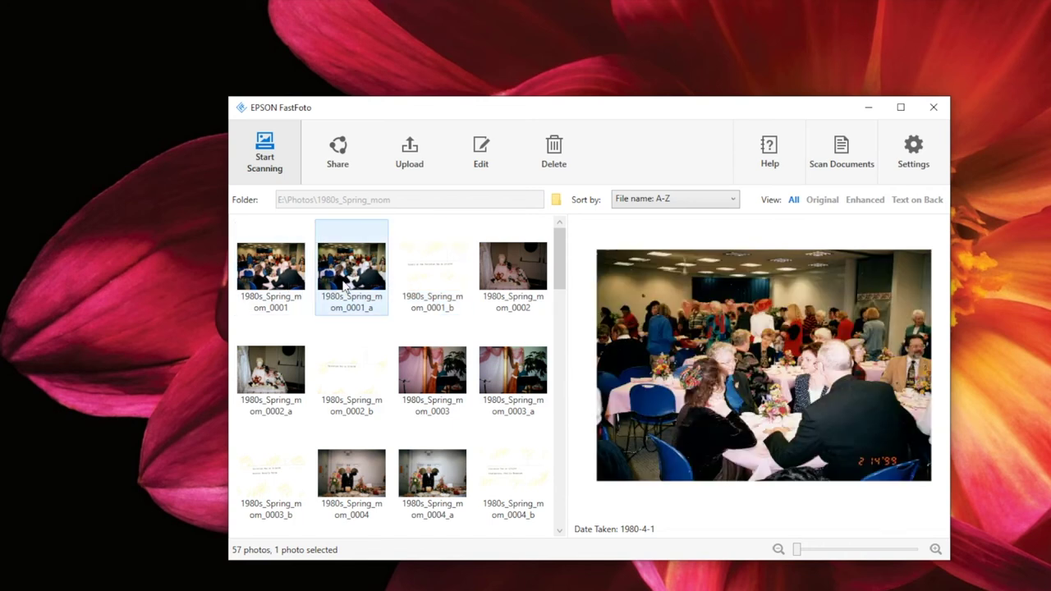
{"action": "left_click", "coordinate": [422, 283]}
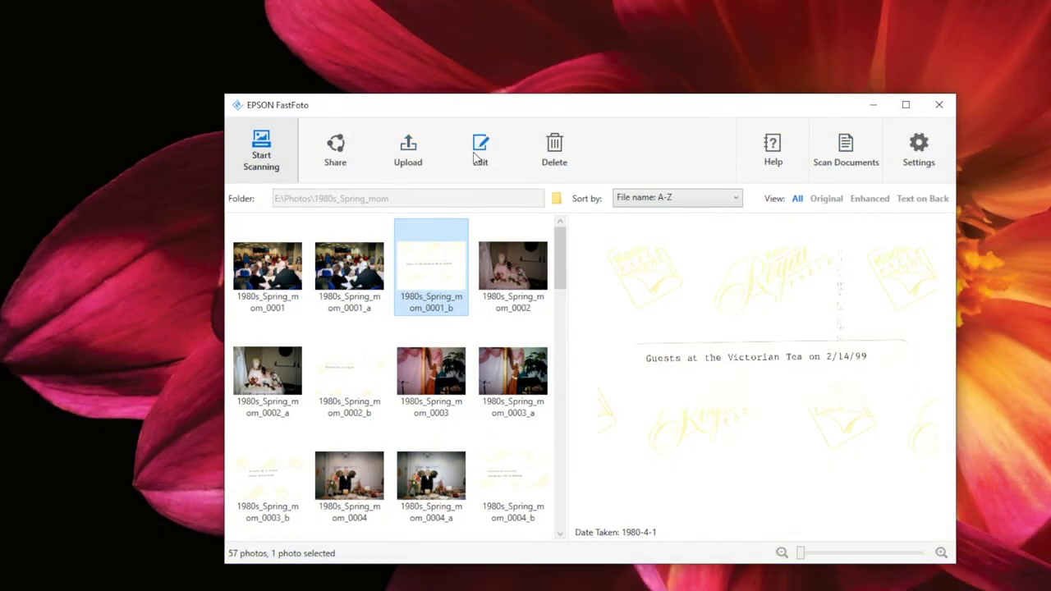
Look through the editing tools with the enhanced copy 1980s_Spring_mom_0001_a selected, and return to the main tools
{"action": "left_click", "coordinate": [482, 152]}
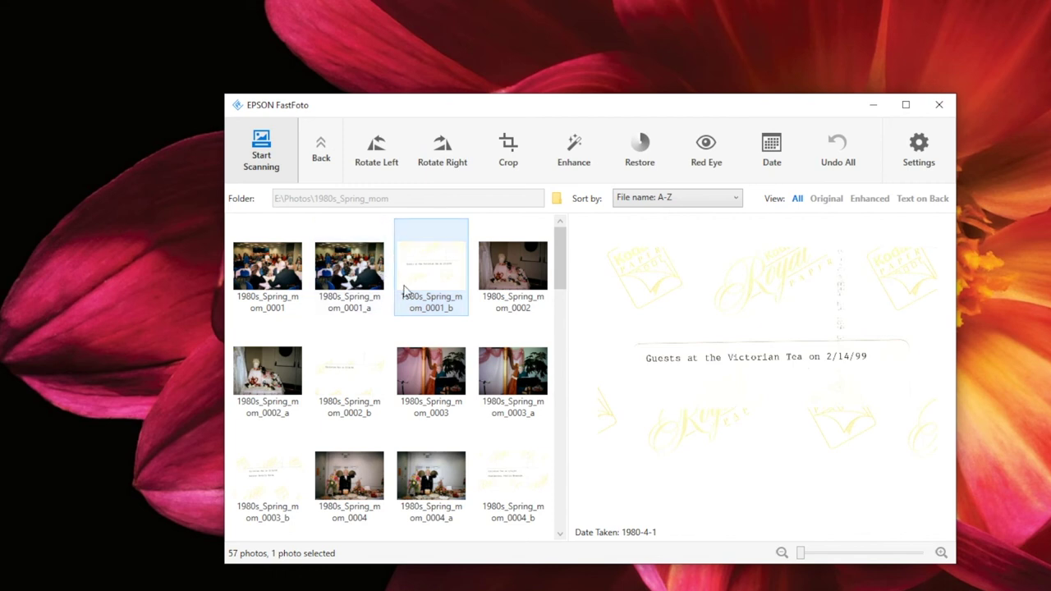
{"action": "left_click", "coordinate": [349, 293]}
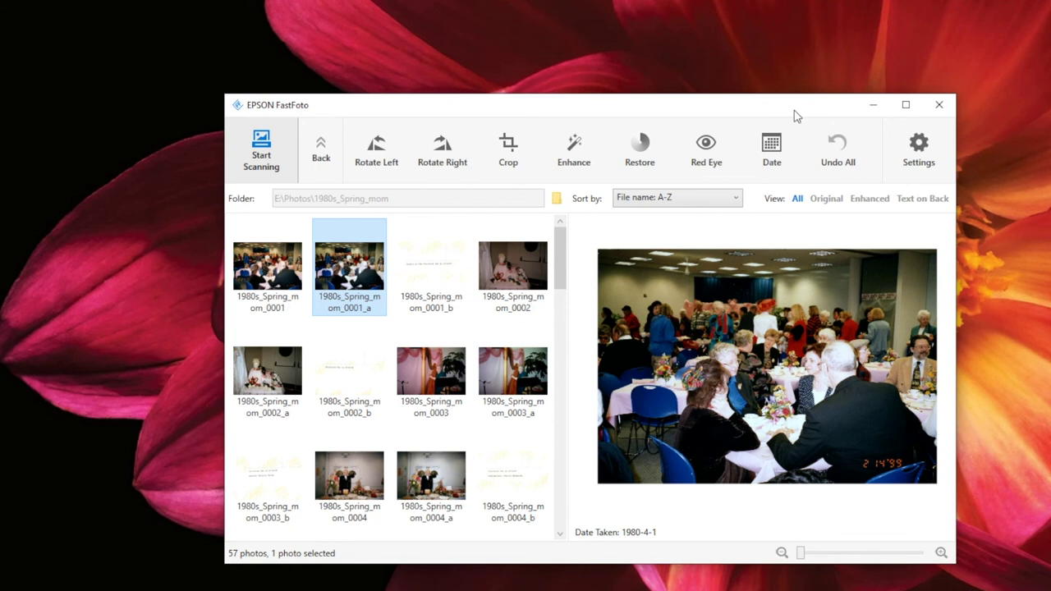
{"action": "left_click", "coordinate": [321, 152]}
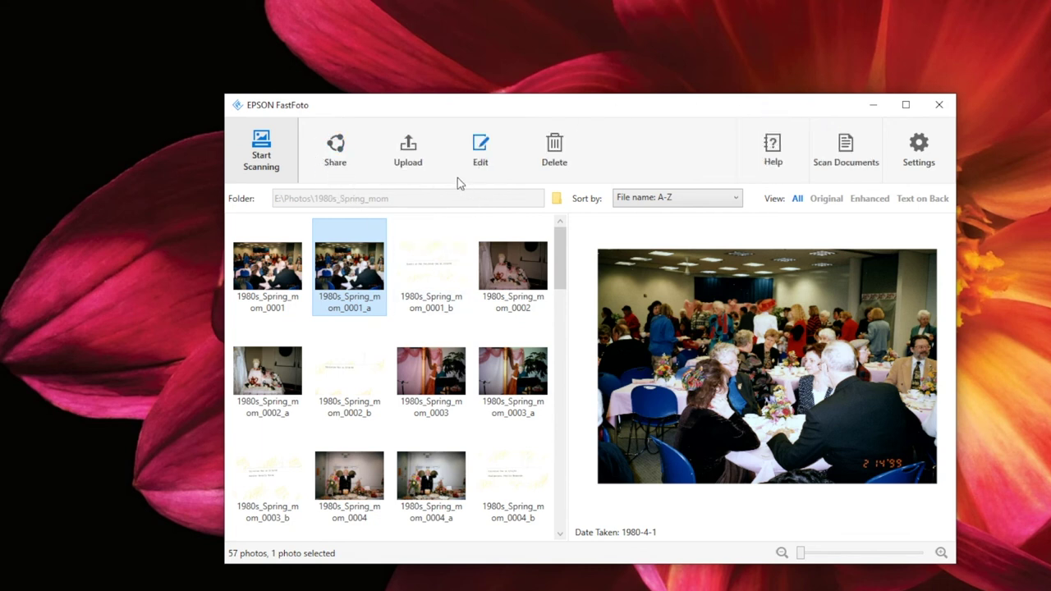
Delete the original scan 1980s_Spring_mom_0002 and confirm the deletion
{"action": "left_click", "coordinate": [442, 271]}
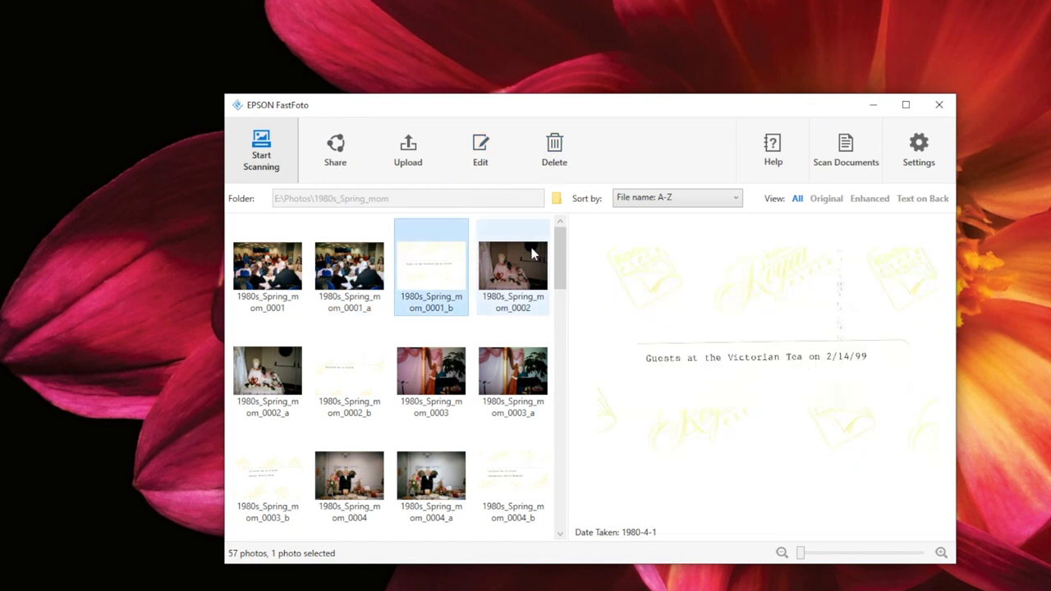
{"action": "left_click", "coordinate": [529, 260]}
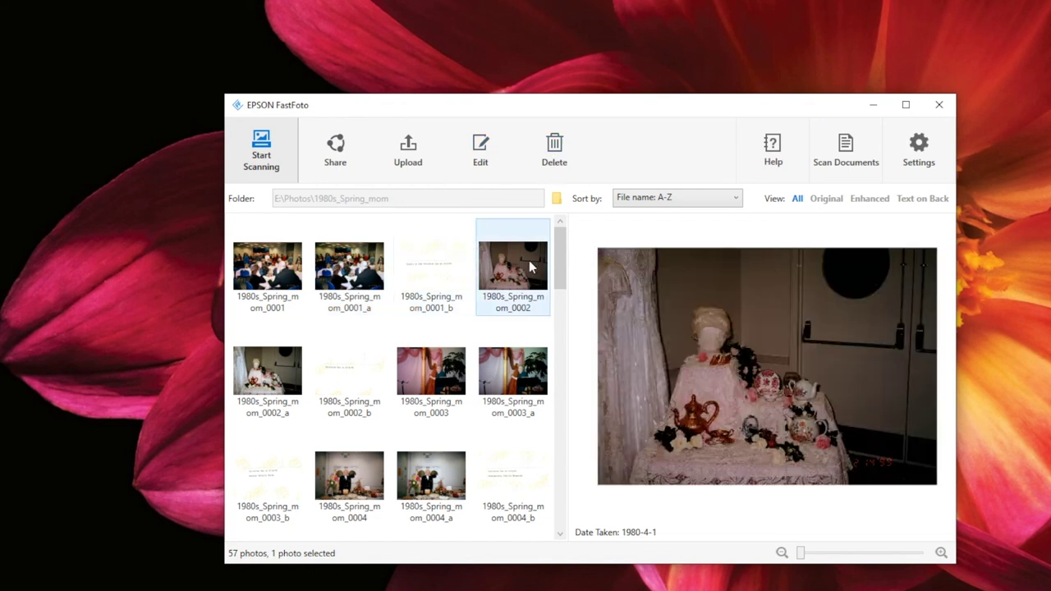
{"action": "left_click", "coordinate": [561, 161]}
{"action": "left_click", "coordinate": [617, 377]}
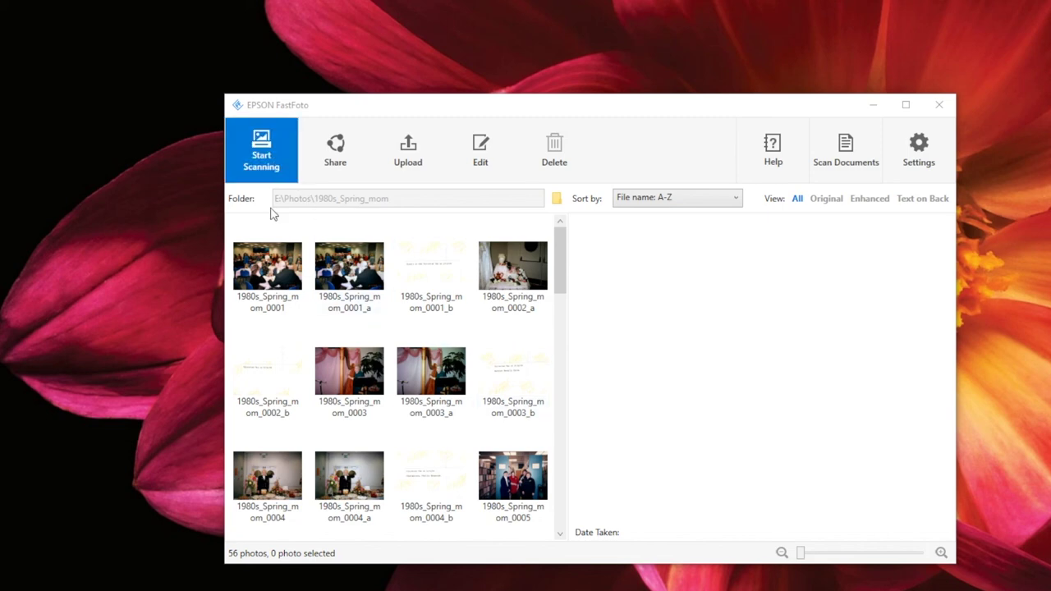
Open the description form for another scan batch and close it without scanning
{"action": "left_click", "coordinate": [262, 152]}
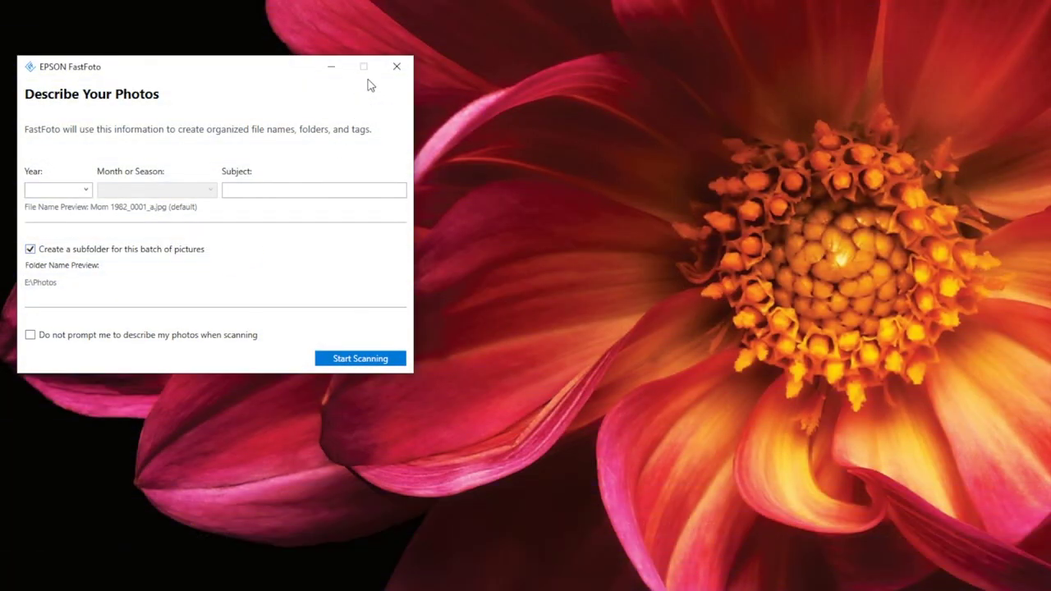
{"action": "left_click", "coordinate": [393, 69]}
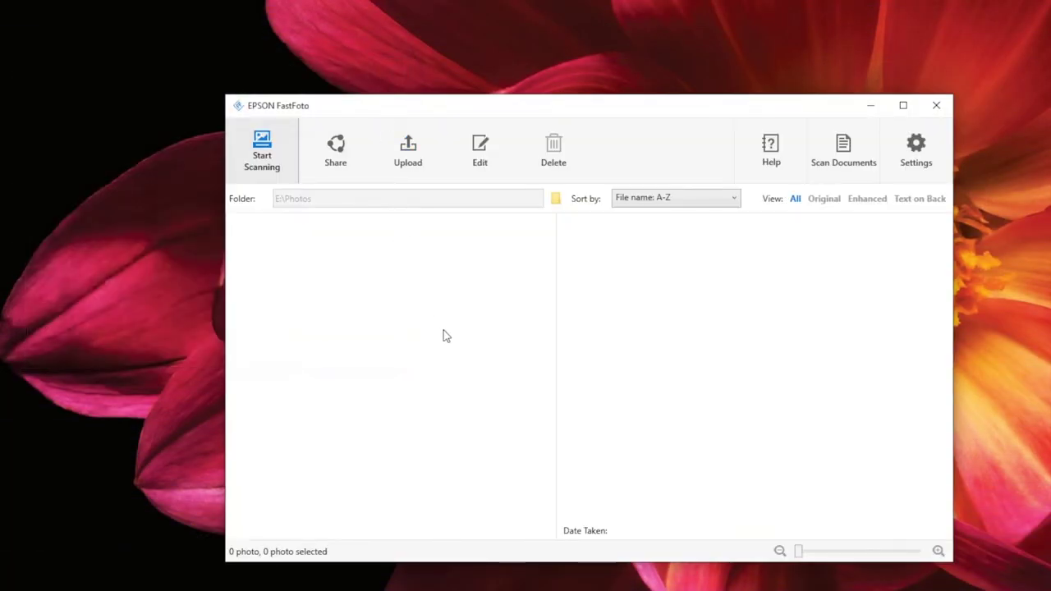